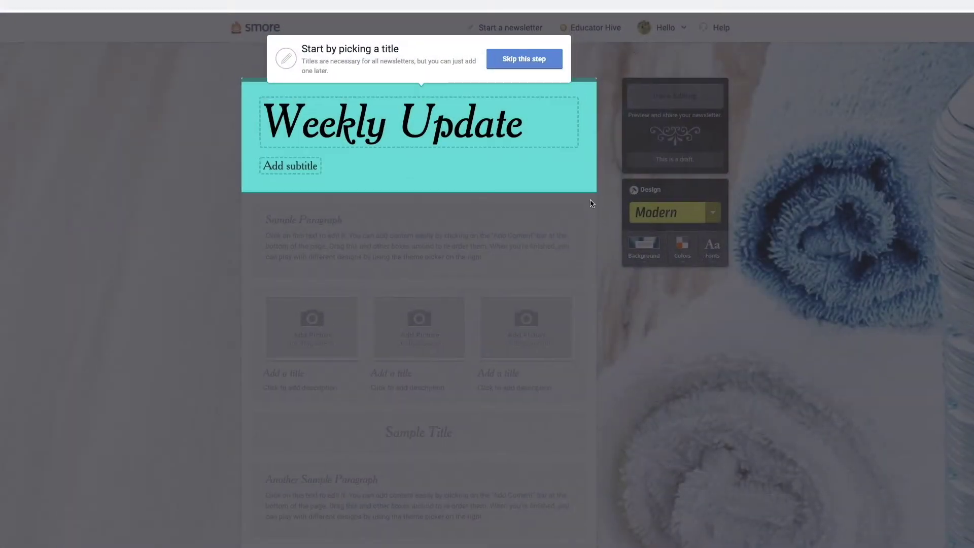
Replace 'Weekly Update' with the title 'Mrs. Greene's 6th Grade Class' and subtitle 'Smore Academy'.
{"action": "left_click", "coordinate": [385, 123]}
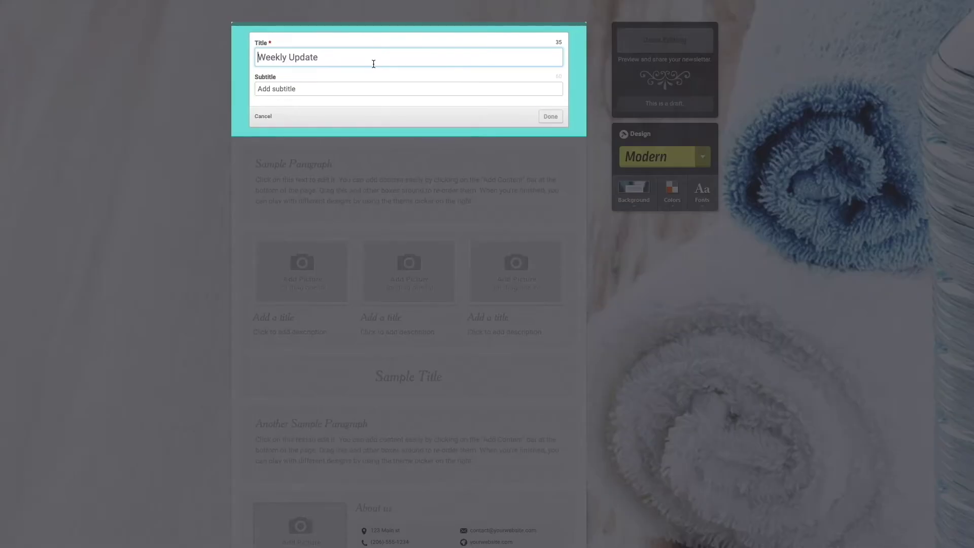
{"action": "type", "text": "Mrs. Greene's Grade"}
{"action": "key", "text": "BackSpace"}
{"action": "key", "text": "BackSpace"}
{"action": "key", "text": "BackSpace"}
{"action": "key", "text": "BackSpace"}
{"action": "type", "text": "6th Grade Class"}
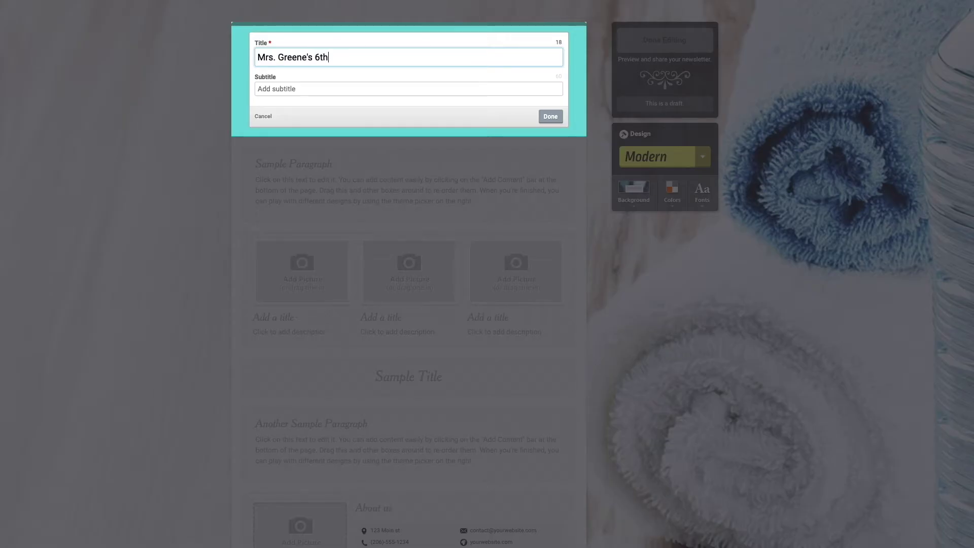
{"action": "left_click", "coordinate": [322, 88]}
{"action": "type", "text": "Smore Academy"}
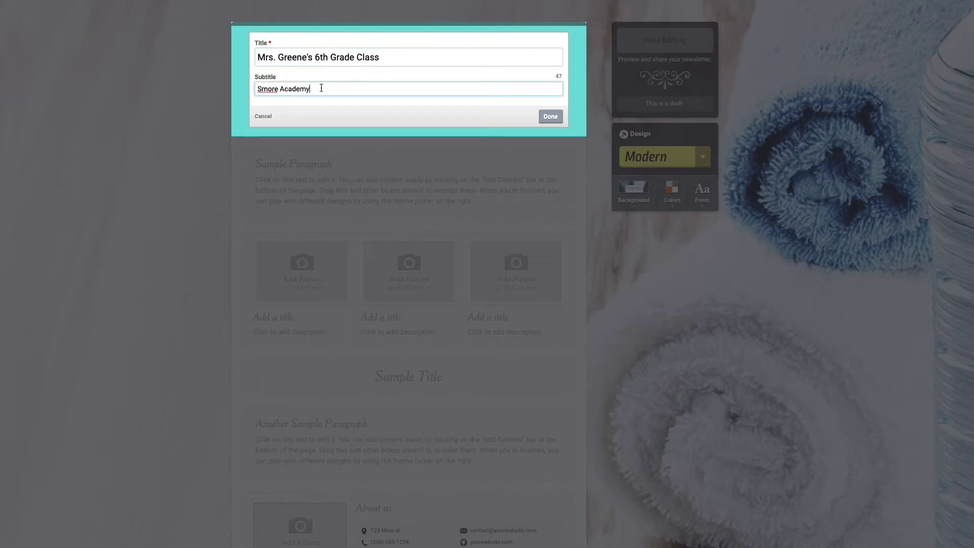
{"action": "left_click", "coordinate": [552, 117]}
{"action": "scroll", "coordinate": [648, 313], "scroll_direction": "down", "scroll_amount": 4}
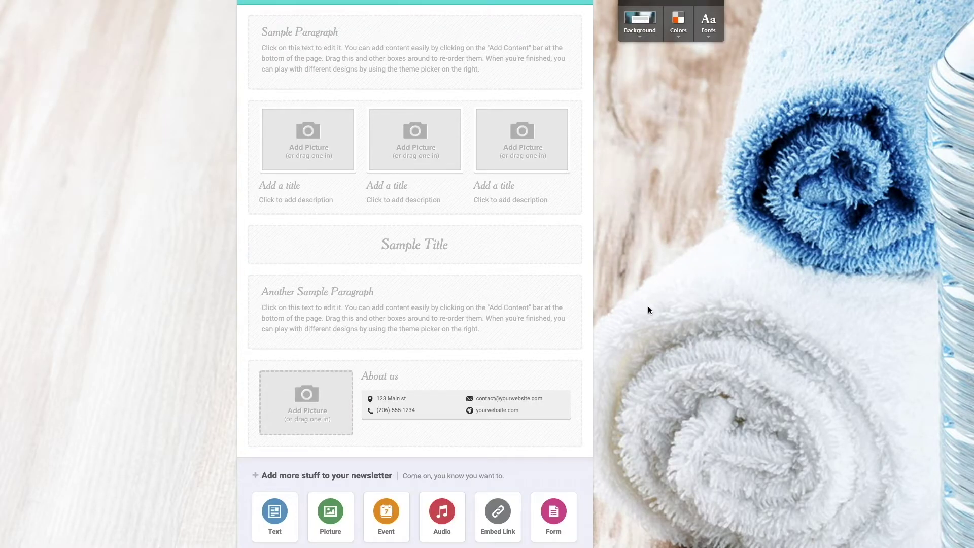
{"action": "scroll", "coordinate": [648, 310], "scroll_direction": "up", "scroll_amount": 1}
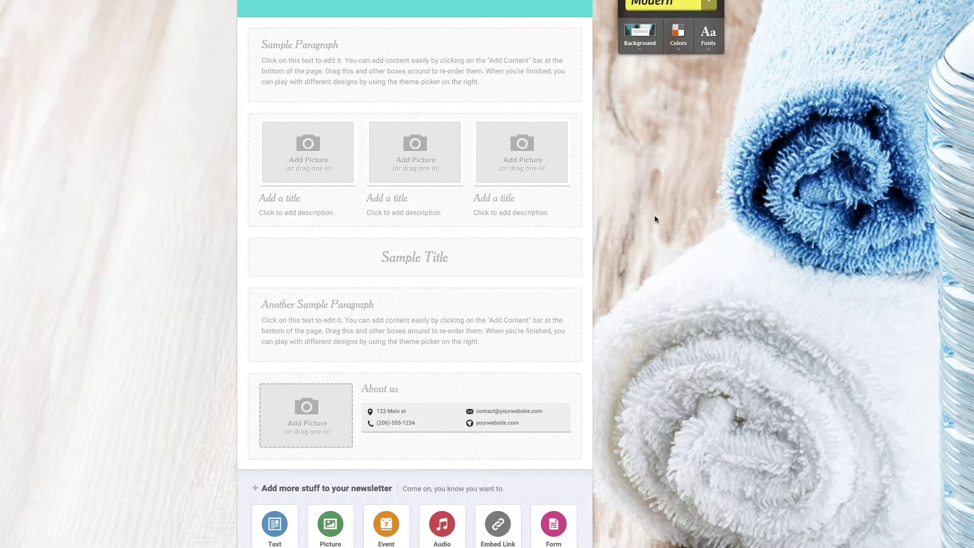
{"action": "scroll", "coordinate": [655, 216], "scroll_direction": "up", "scroll_amount": 3}
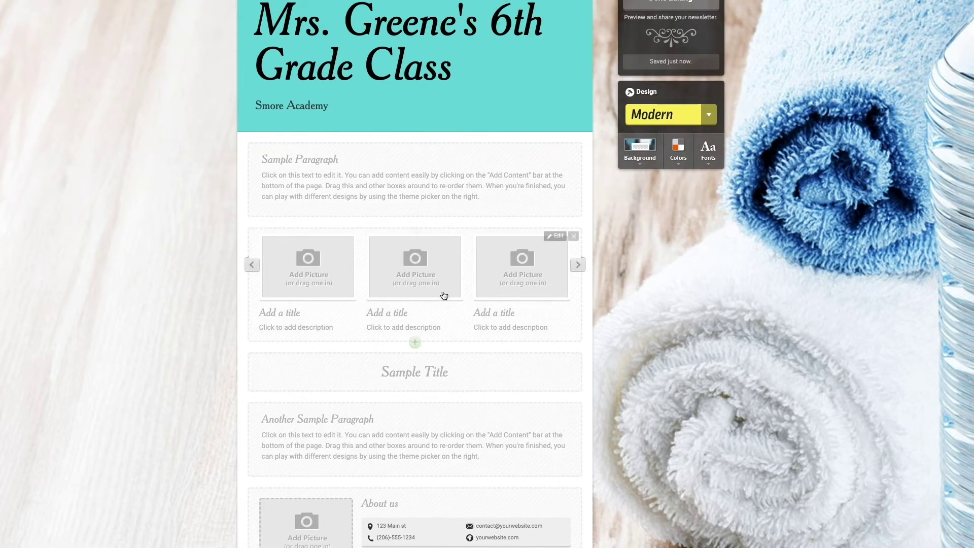
{"action": "scroll", "coordinate": [631, 329], "scroll_direction": "up", "scroll_amount": 1}
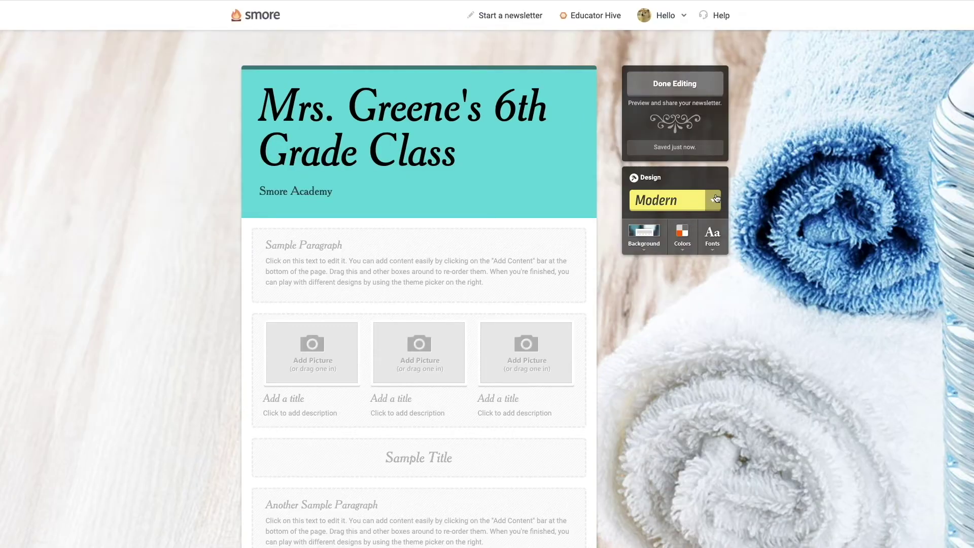
Switch the newsletter to the Minimal theme.
{"action": "left_click", "coordinate": [709, 161]}
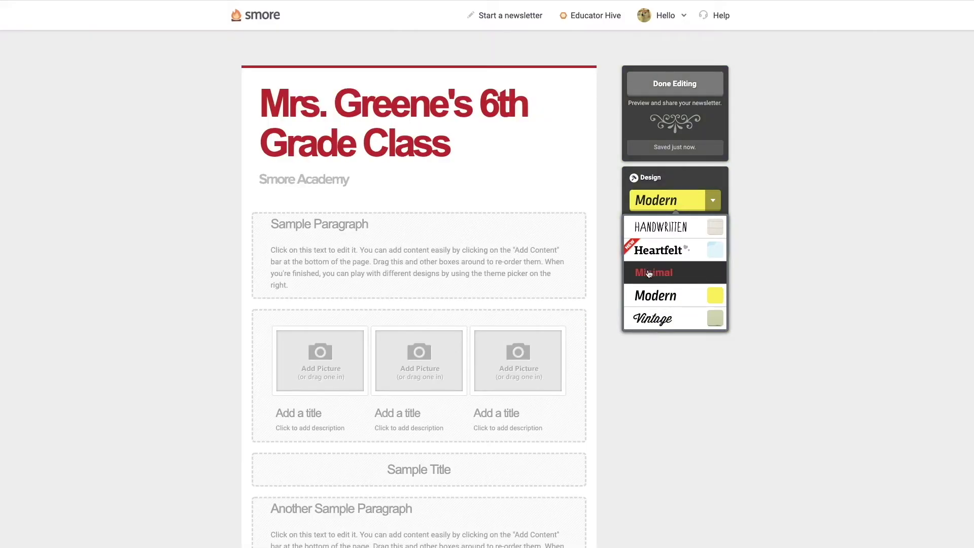
{"action": "left_click", "coordinate": [644, 274]}
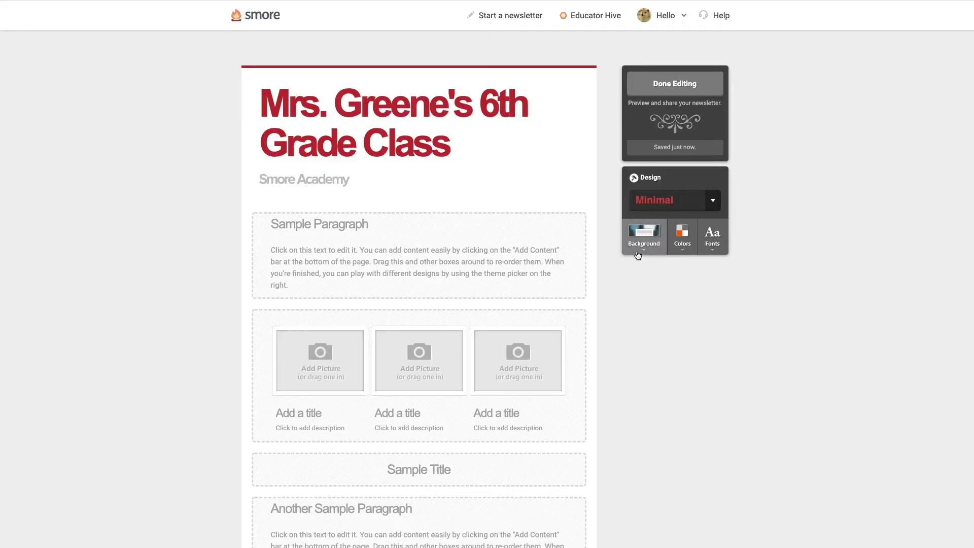
{"action": "scroll", "coordinate": [655, 213], "scroll_direction": "down", "scroll_amount": 1}
Apply the Education 3 background with washi tape on pastel green and pink.
{"action": "left_click", "coordinate": [658, 205]}
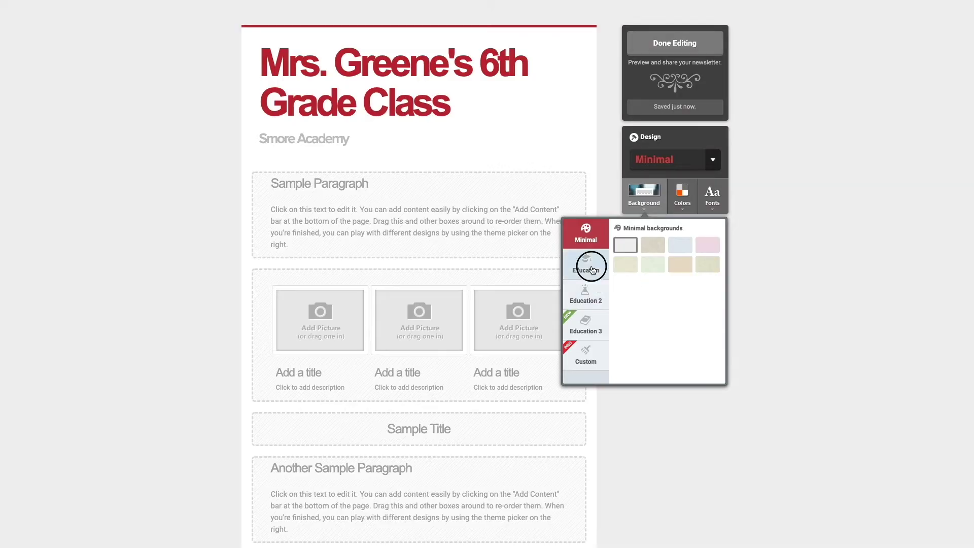
{"action": "left_click", "coordinate": [595, 278]}
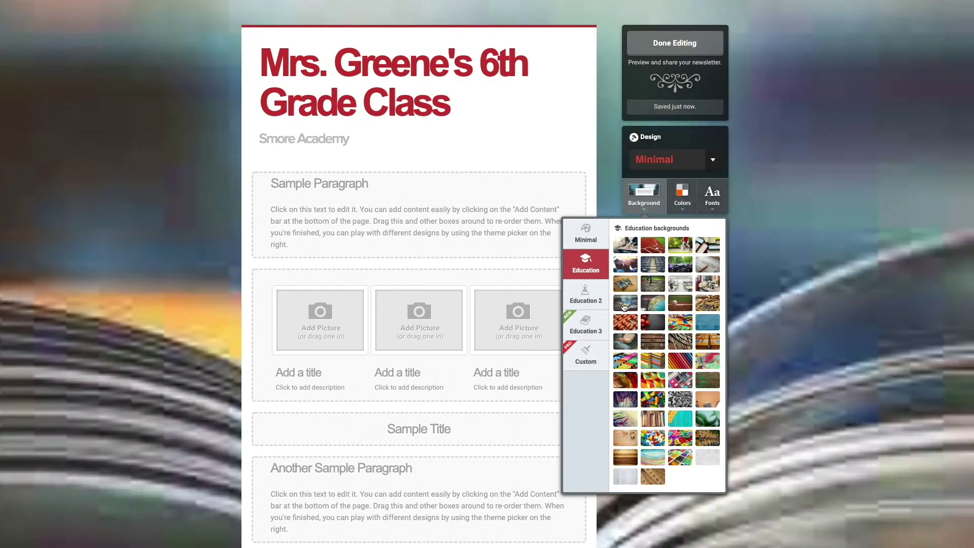
{"action": "left_click", "coordinate": [586, 294]}
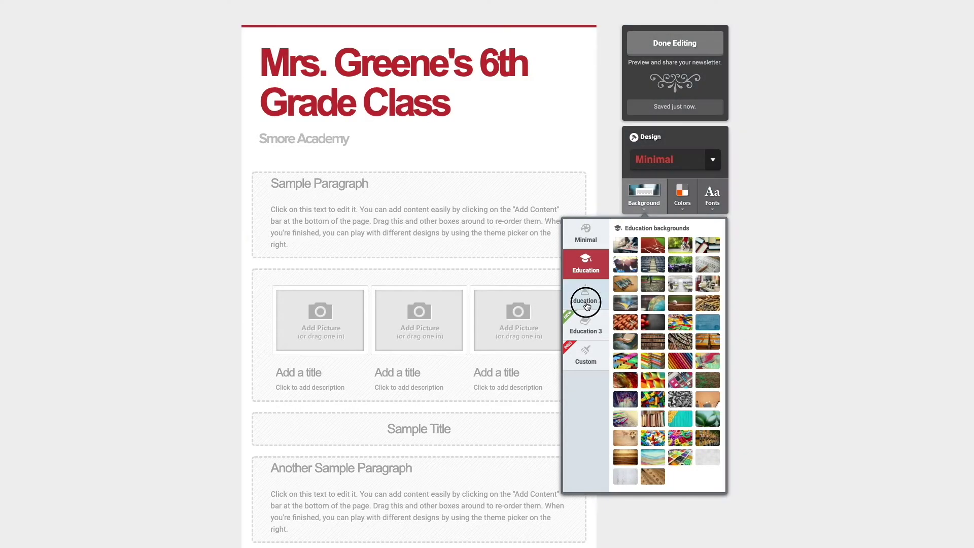
{"action": "left_click", "coordinate": [586, 321]}
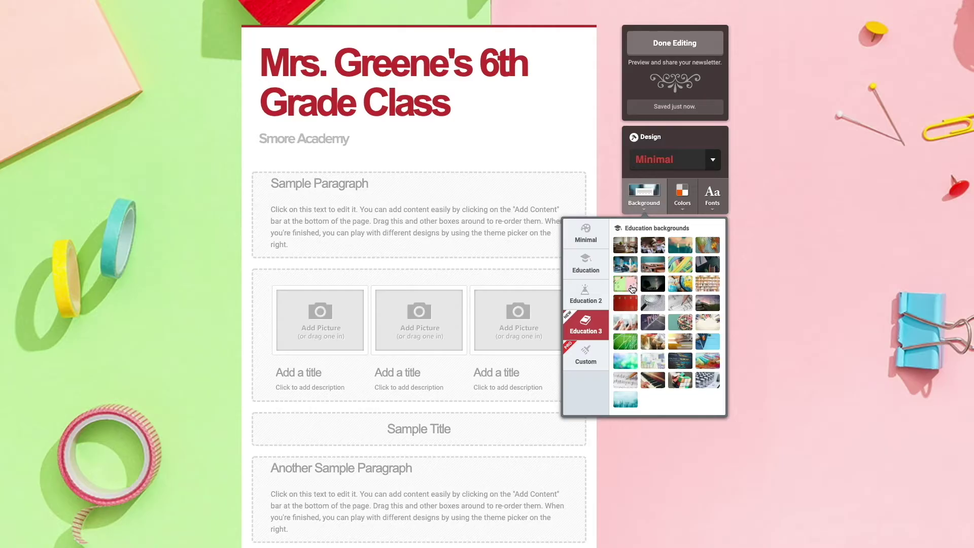
{"action": "left_click", "coordinate": [632, 289]}
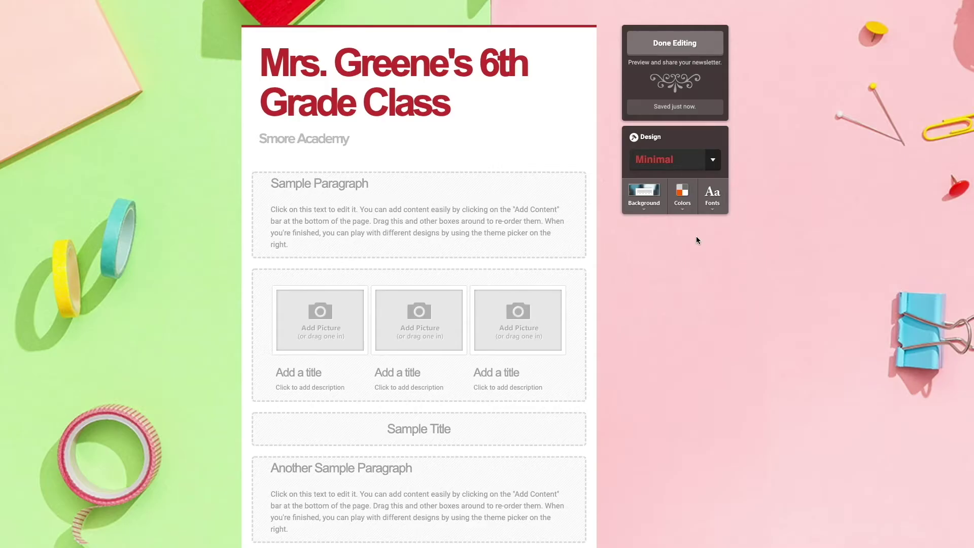
{"action": "left_click", "coordinate": [682, 196]}
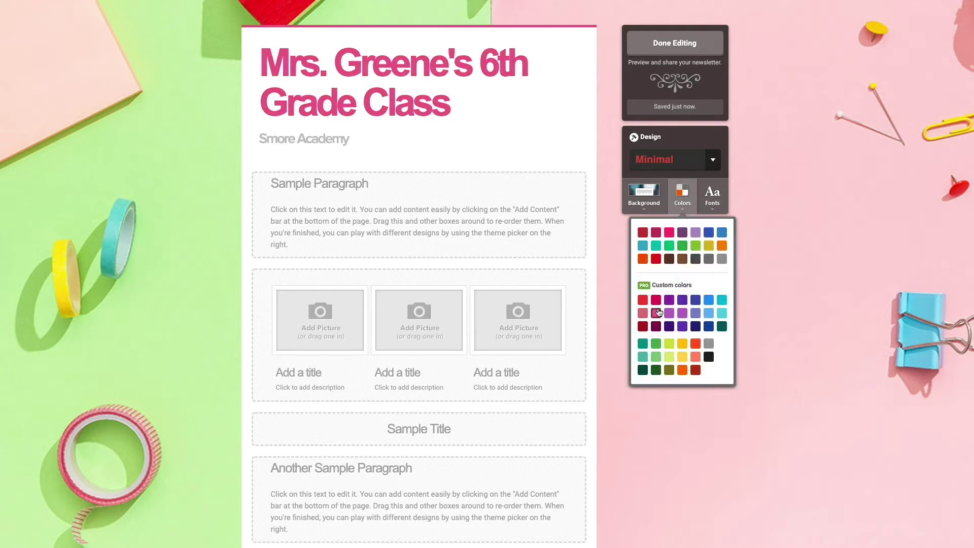
Pick the pink colour swatch and apply the Bowser font to titles and headings.
{"action": "left_click", "coordinate": [656, 314]}
{"action": "left_click", "coordinate": [712, 195]}
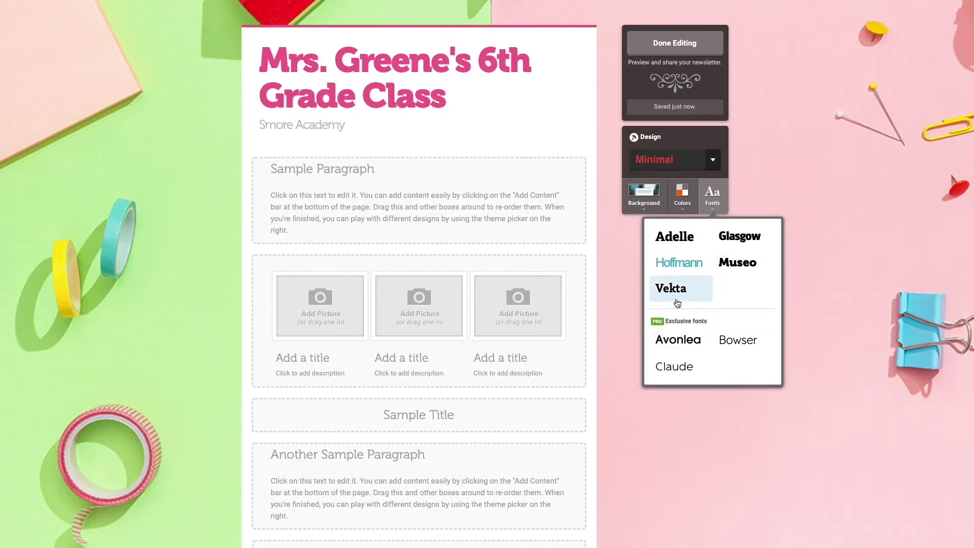
{"action": "left_click", "coordinate": [746, 345]}
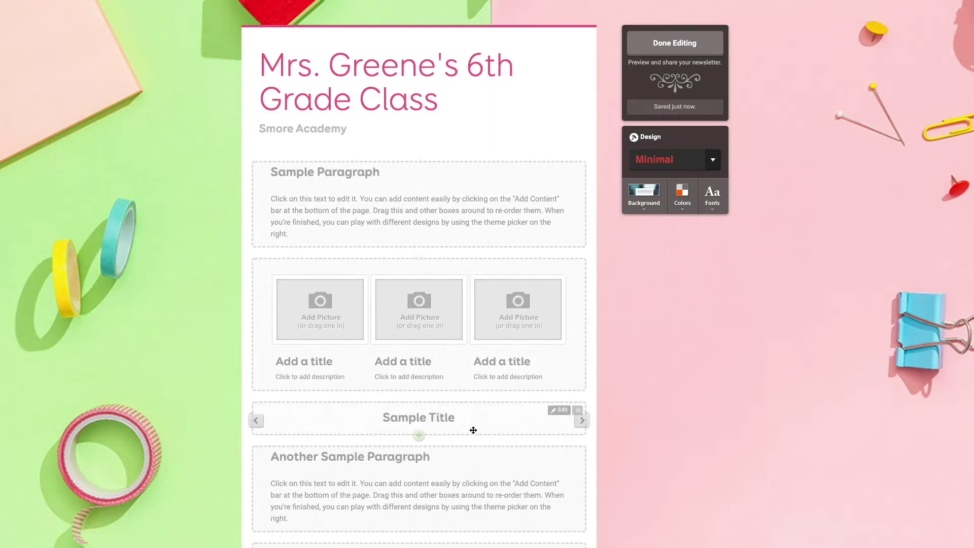
Delete the Sample Title block so the gallery is followed by 'Another Sample Paragraph'.
{"action": "scroll", "coordinate": [493, 439], "scroll_direction": "down", "scroll_amount": 2}
{"action": "scroll", "coordinate": [471, 461], "scroll_direction": "up", "scroll_amount": 2}
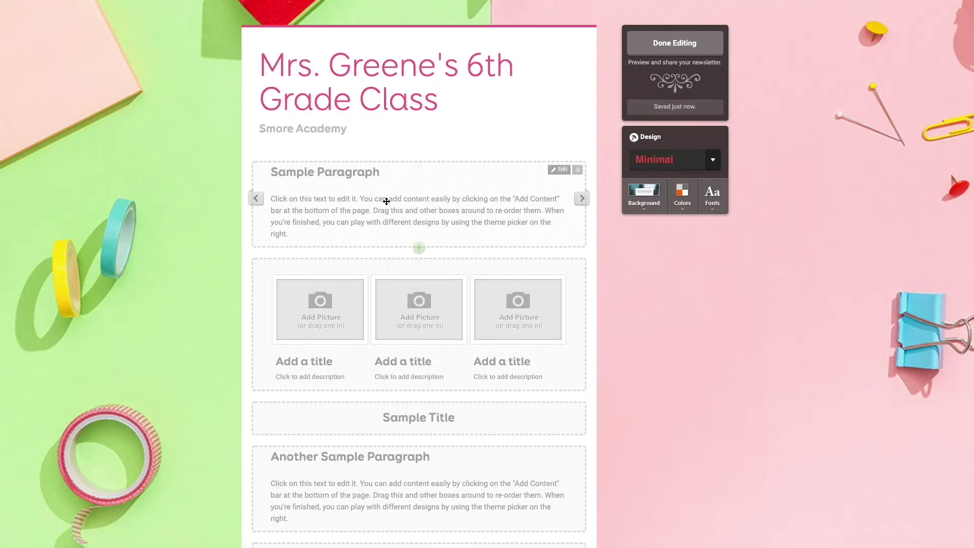
{"action": "left_click", "coordinate": [415, 205]}
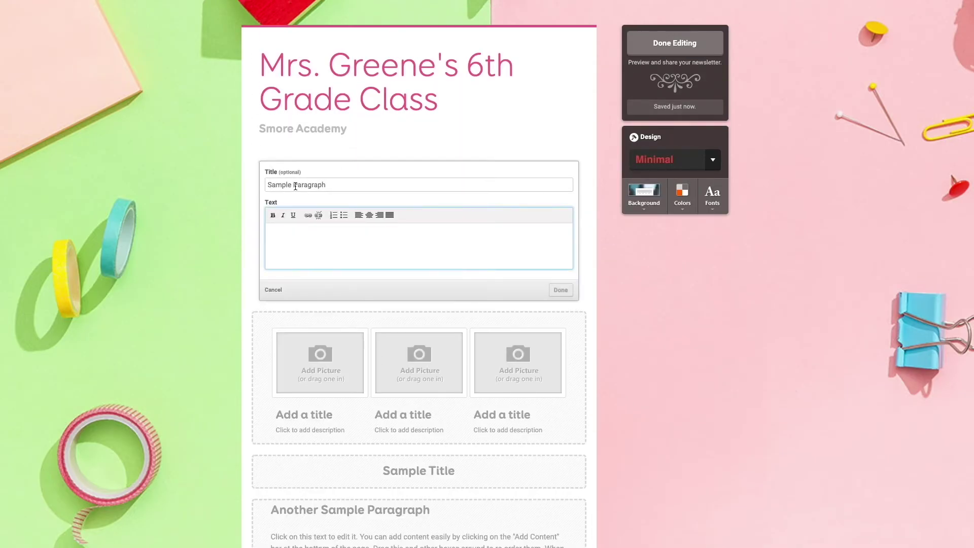
{"action": "left_click", "coordinate": [274, 290]}
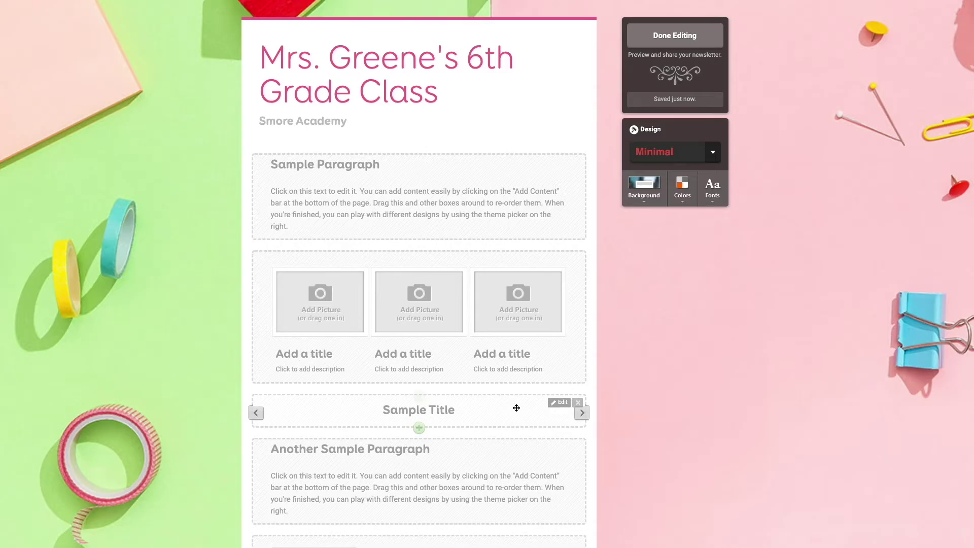
{"action": "left_click", "coordinate": [578, 403]}
{"action": "left_click", "coordinate": [573, 405]}
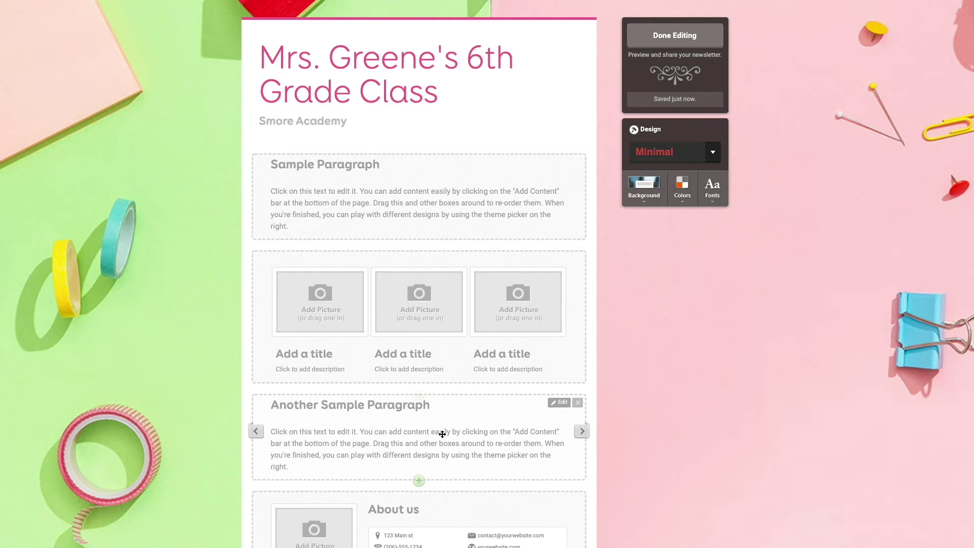
{"action": "left_click_drag", "start_coordinate": [442, 434], "coordinate": [439, 439]}
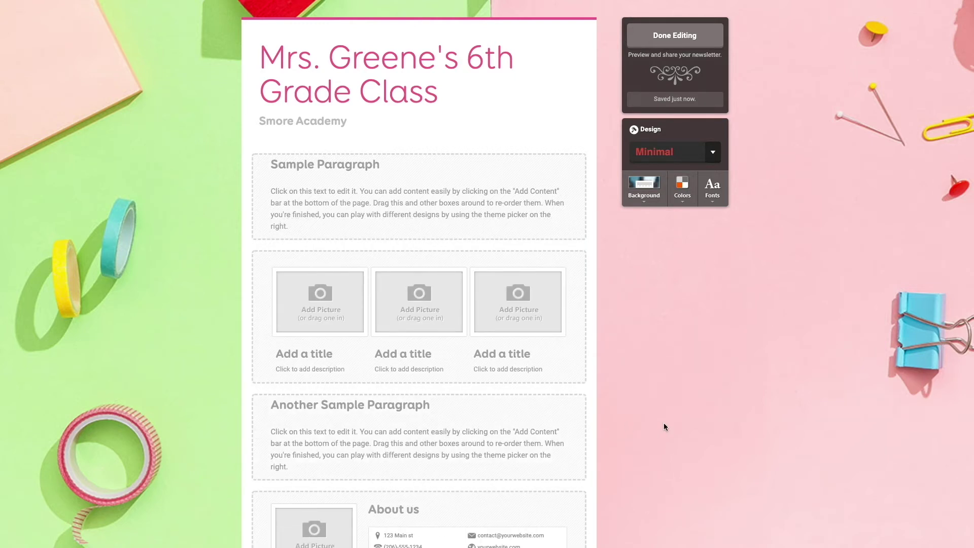
Retitle the first paragraph 'Celebrate Your Favorite Author' and paste its two-paragraph body text.
{"action": "left_click", "coordinate": [350, 198]}
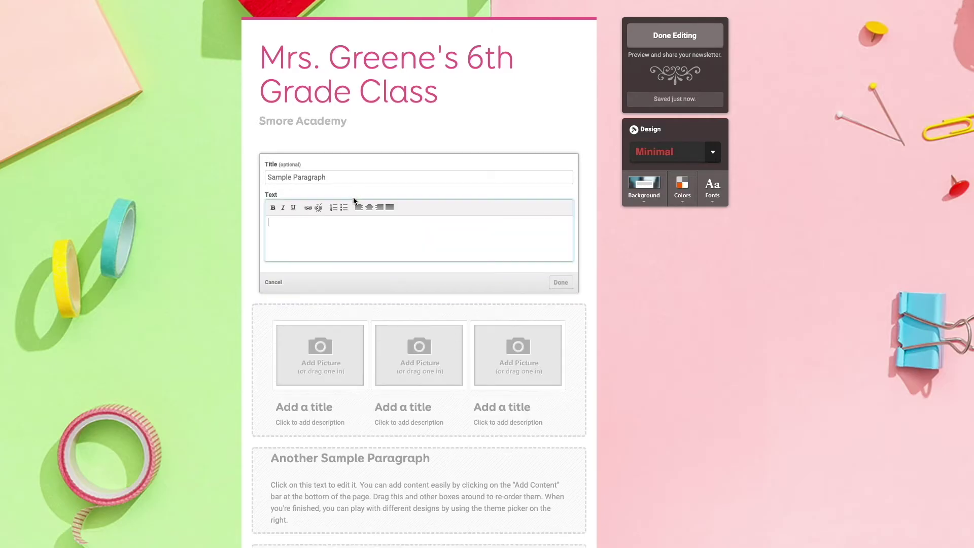
{"action": "triple_click", "coordinate": [321, 177]}
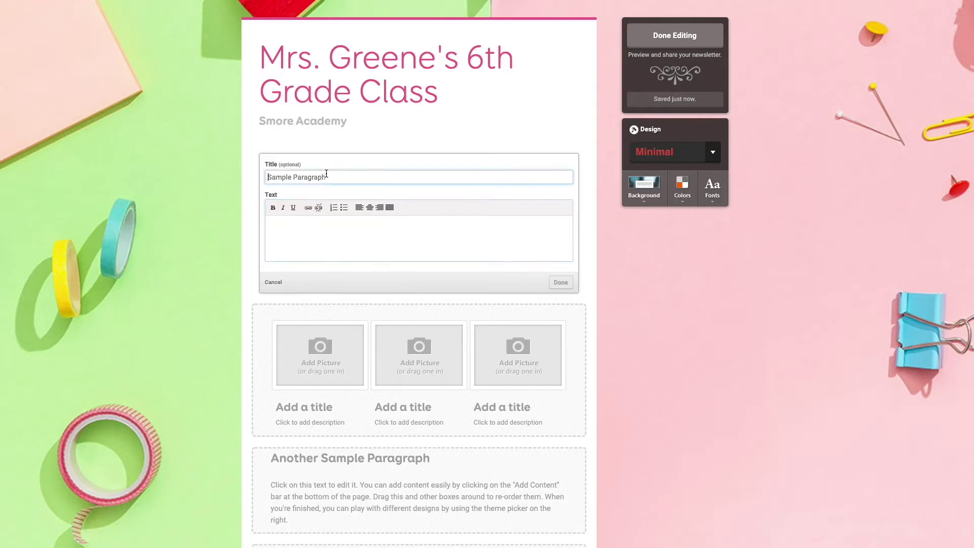
{"action": "type", "text": "Celebrate Your Favorite Author"}
{"action": "left_click", "coordinate": [310, 241]}
{"action": "type", "text": "This week, our class we will be celebrating our favorite authors!  We will be discussing the authors of the months and one book that each of them has written. Once we discussed and read all the books, you will vote for your favorite book by clicking on the button below!"}
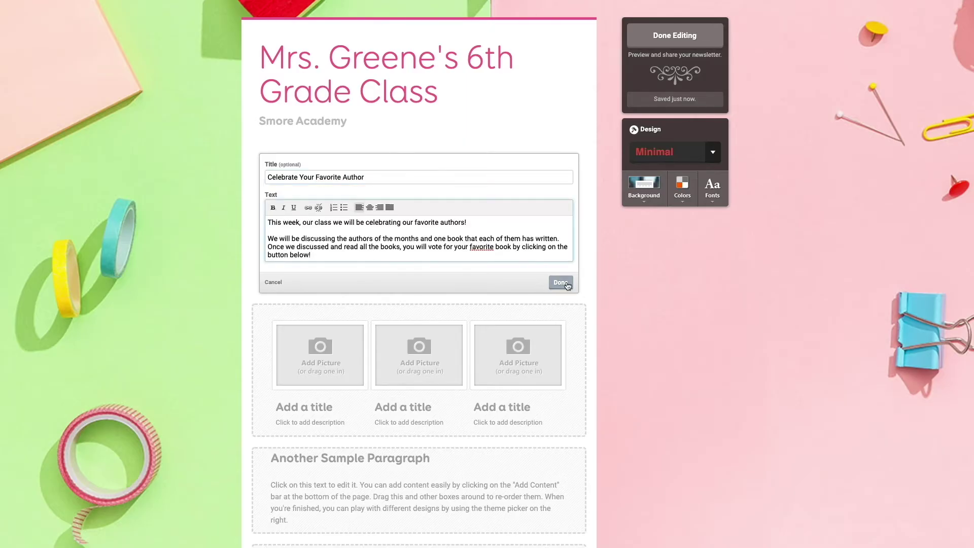
{"action": "left_click", "coordinate": [560, 282]}
{"action": "scroll", "coordinate": [642, 367], "scroll_direction": "down", "scroll_amount": 1}
{"action": "scroll", "coordinate": [639, 369], "scroll_direction": "down", "scroll_amount": 1}
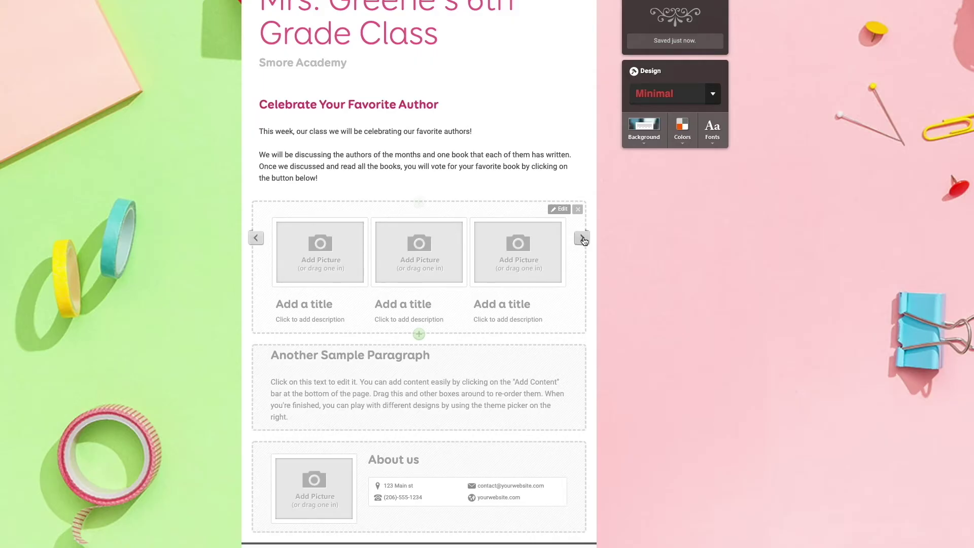
Switch the gallery to the no-titles layout and add three book photos.
{"action": "left_click", "coordinate": [582, 239]}
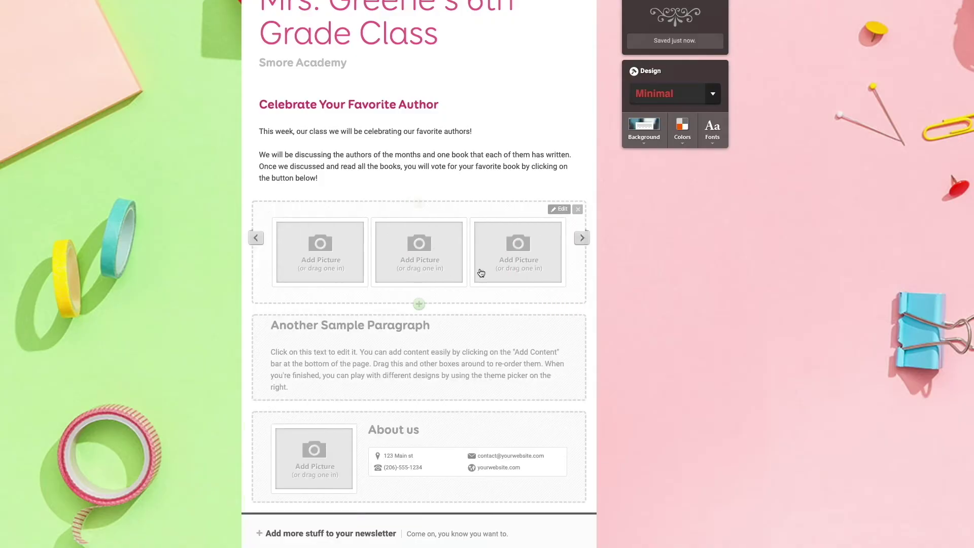
{"action": "left_click", "coordinate": [313, 260]}
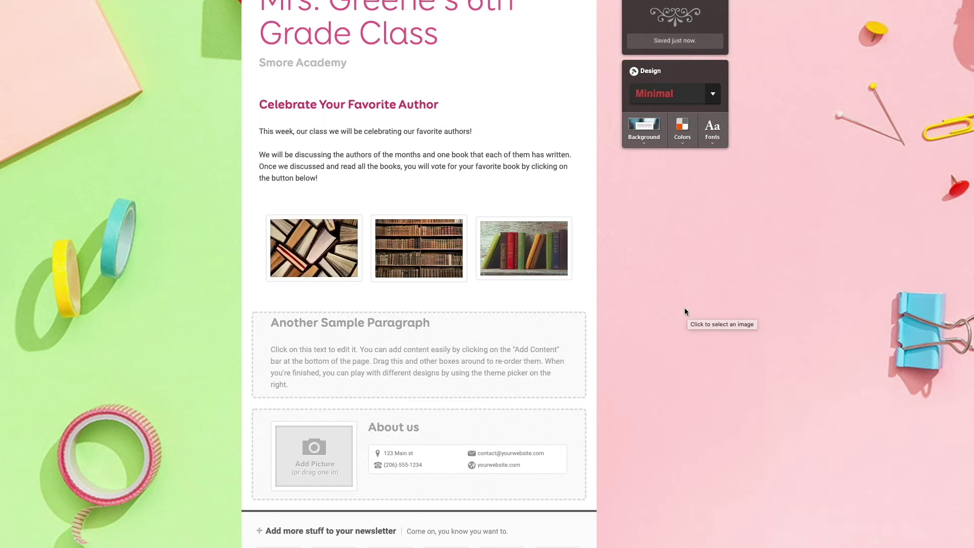
Retitle the sample paragraph 'Check Out This Week's Events!' and paste the Monday–Friday activity list.
{"action": "scroll", "coordinate": [645, 371], "scroll_direction": "down", "scroll_amount": 3}
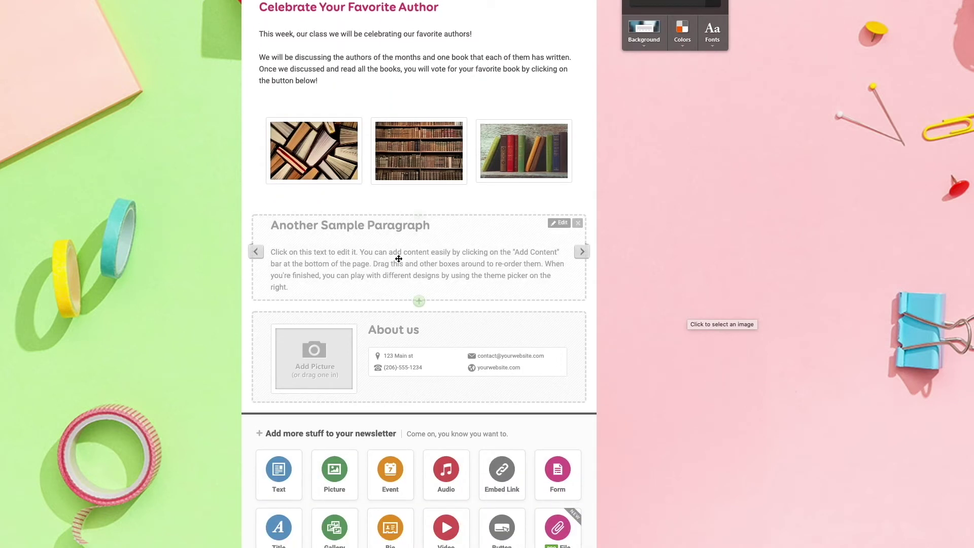
{"action": "left_click", "coordinate": [436, 266]}
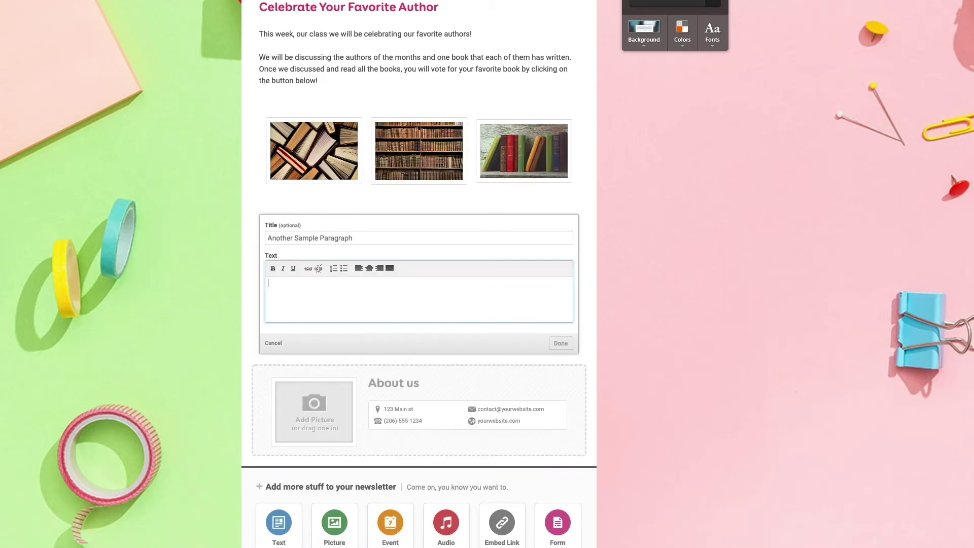
{"action": "triple_click", "coordinate": [309, 238]}
{"action": "type", "text": "Check Out This Week's Events!"}
{"action": "left_click", "coordinate": [312, 301]}
{"action": "type", "text": "Monday: We will be having an outdoor class! Bring your hats and sunscreen! There is nothing better than reading in the sunshine! Tuesday: Bring a snack! My second favorite thing to do while reading is... well, eating! Please bring enough to share with others if you wish. Wednesday: Short discussions! We will get into groups and have short discussions on how far we are in our books and your feelings and thoughts about it so far. Thursday: Author history day! Today we will talk about the lives of each author and what made them want to write. Friday: Presentation time! Each student will have to present to the class for 2 minutes on why they liked or didn't like their book!"}
{"action": "left_click", "coordinate": [563, 424]}
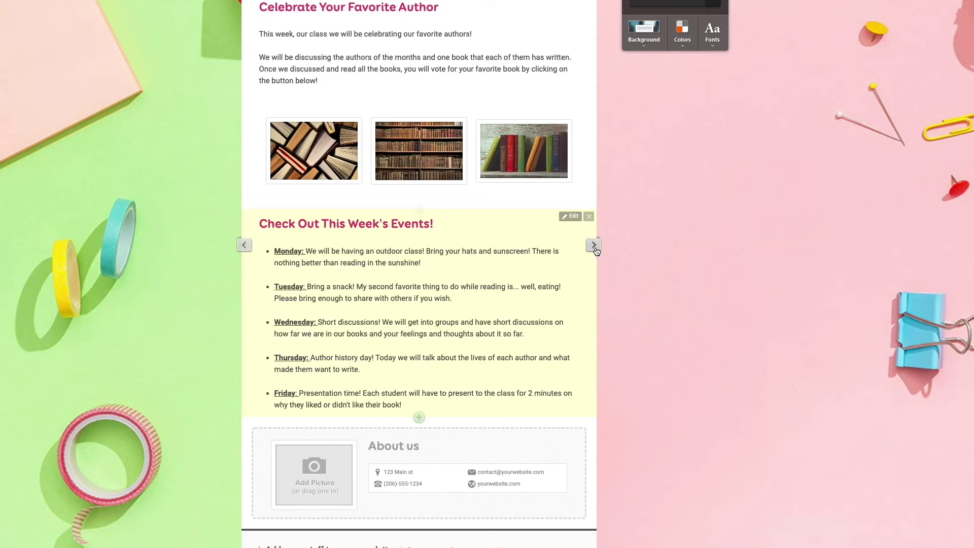
Cycle through the picture layouts and return to the full-width text layout.
{"action": "left_click", "coordinate": [595, 246]}
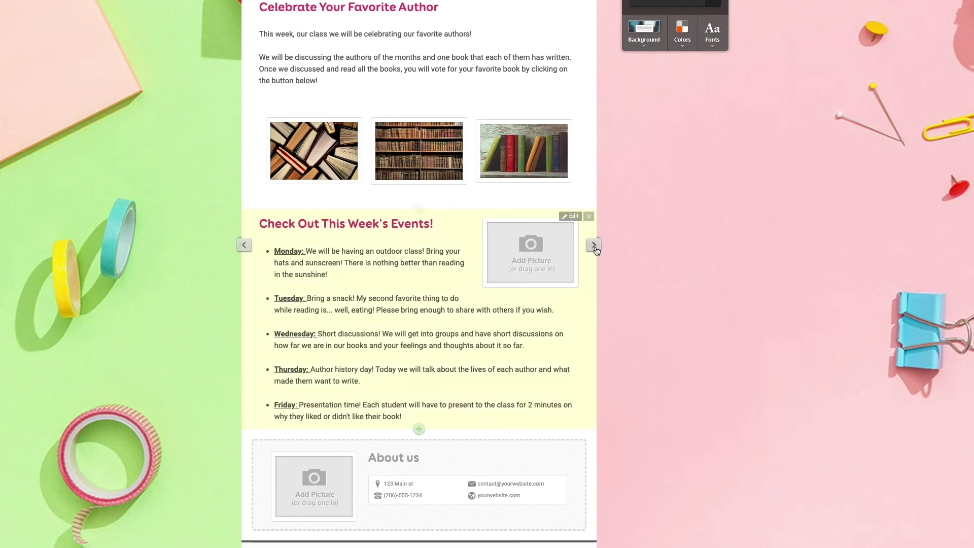
{"action": "left_click", "coordinate": [595, 246]}
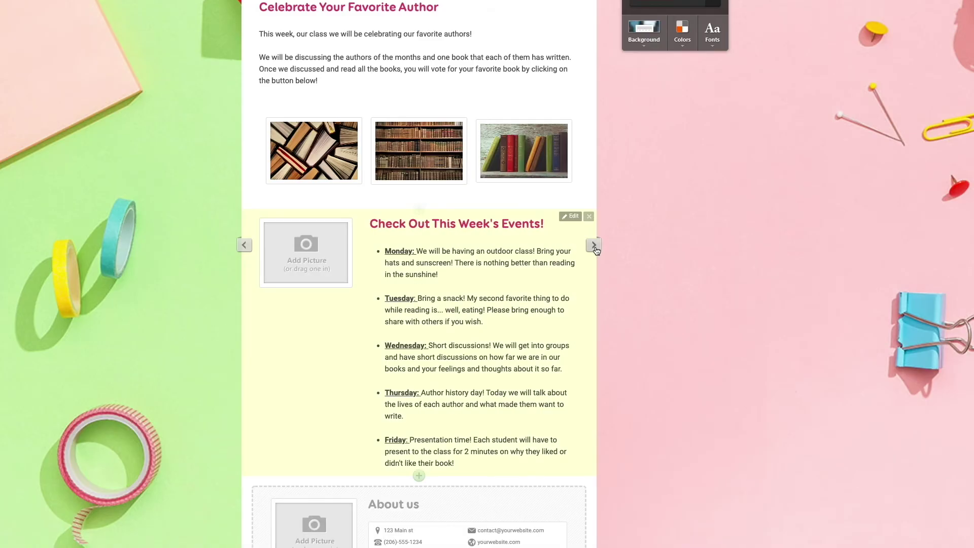
{"action": "left_click", "coordinate": [595, 245]}
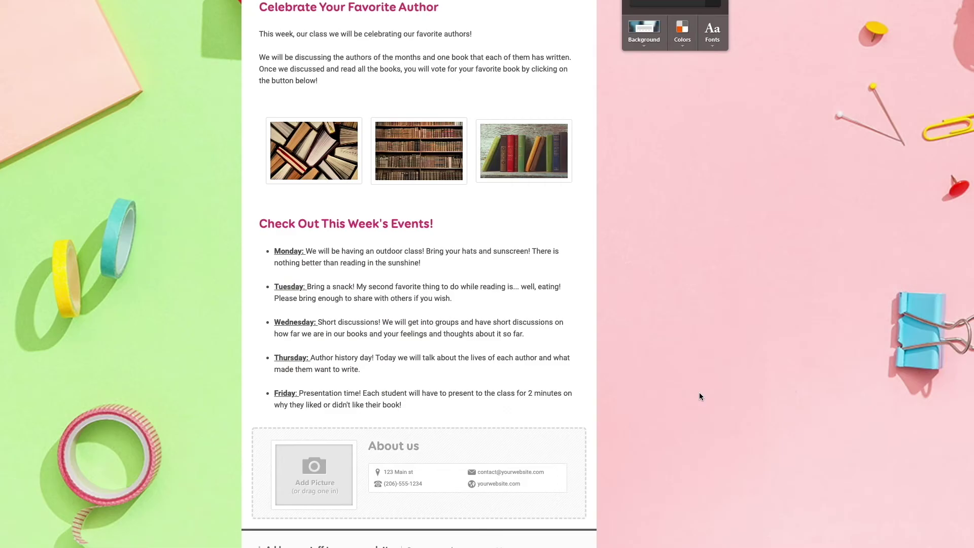
{"action": "scroll", "coordinate": [708, 424], "scroll_direction": "down", "scroll_amount": 3}
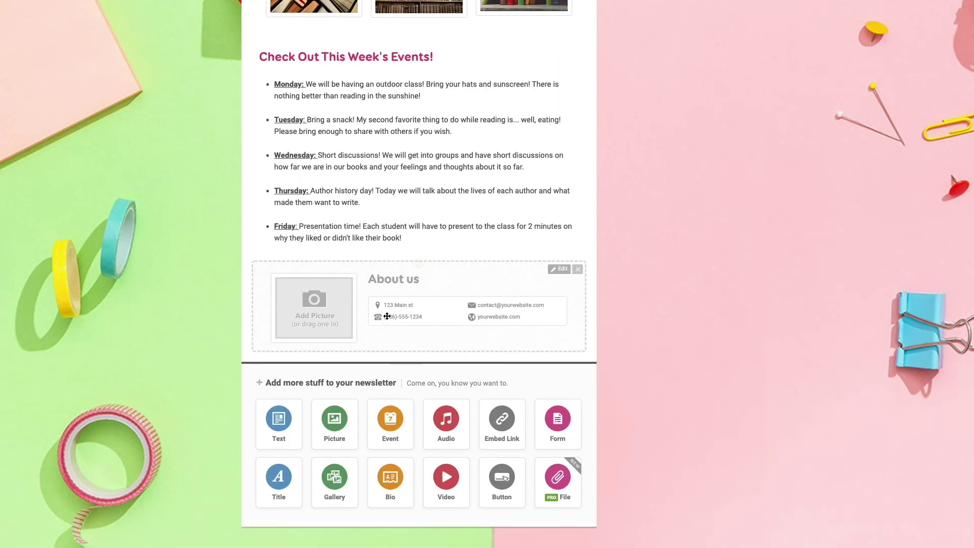
Title the About us block 'Smore Academy' and fill in its Facebook, Twitter and e-mail fields.
{"action": "left_click", "coordinate": [411, 290]}
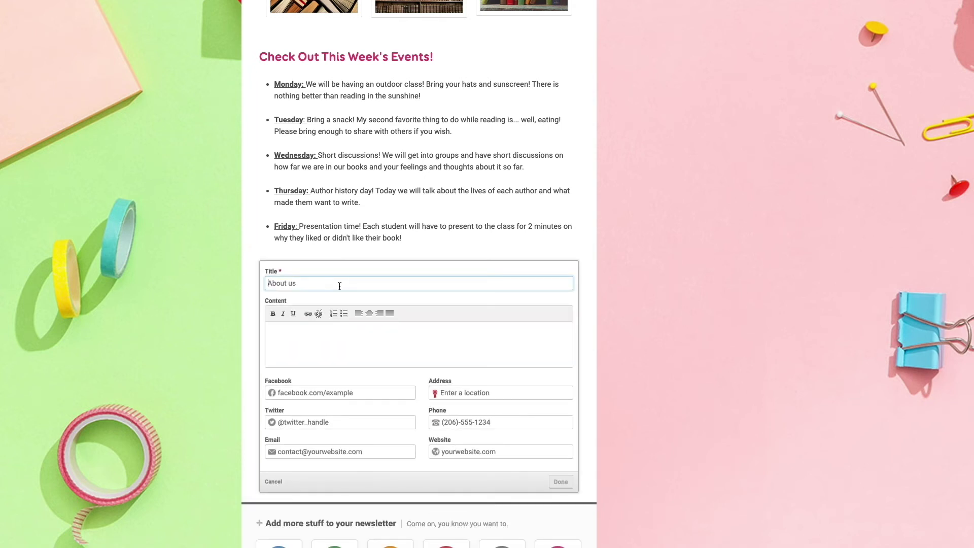
{"action": "type", "text": "Smore Academy"}
{"action": "left_click", "coordinate": [332, 393]}
{"action": "type", "text": "facebook.com/smorepages"}
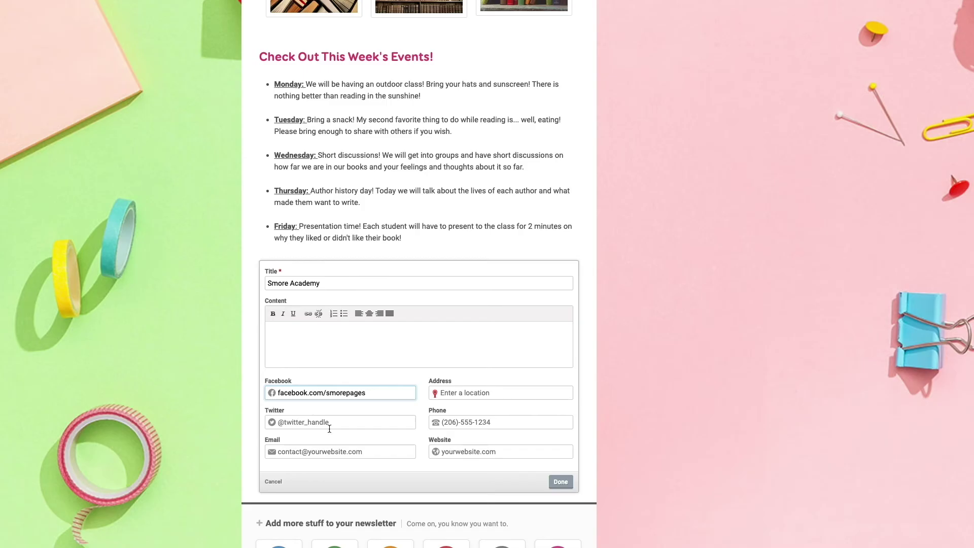
{"action": "left_click", "coordinate": [329, 425]}
{"action": "type", "text": "@smorepages"}
{"action": "left_click", "coordinate": [329, 452]}
Add the organisation's address, phone number and website smore.com, and save the bio.
{"action": "left_click", "coordinate": [487, 392]}
{"action": "type", "text": "pitsbu"}
{"action": "left_click", "coordinate": [455, 424]}
{"action": "left_click", "coordinate": [501, 422]}
{"action": "type", "text": "(206)-555-1234"}
{"action": "left_click", "coordinate": [501, 452]}
{"action": "type", "text": "smore.com"}
{"action": "left_click", "coordinate": [561, 482]}
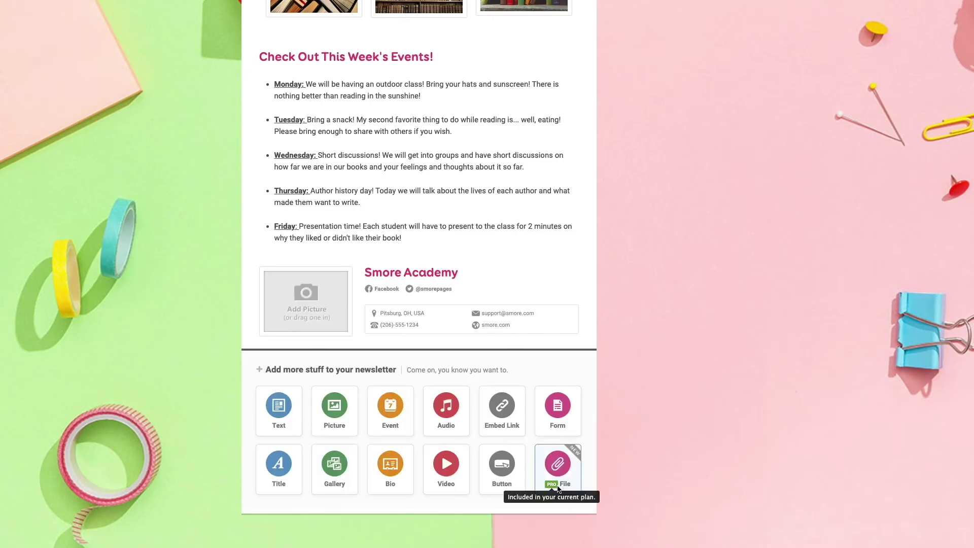
Upload the flame logo picture into the Smore Academy bio.
{"action": "left_click", "coordinate": [307, 304]}
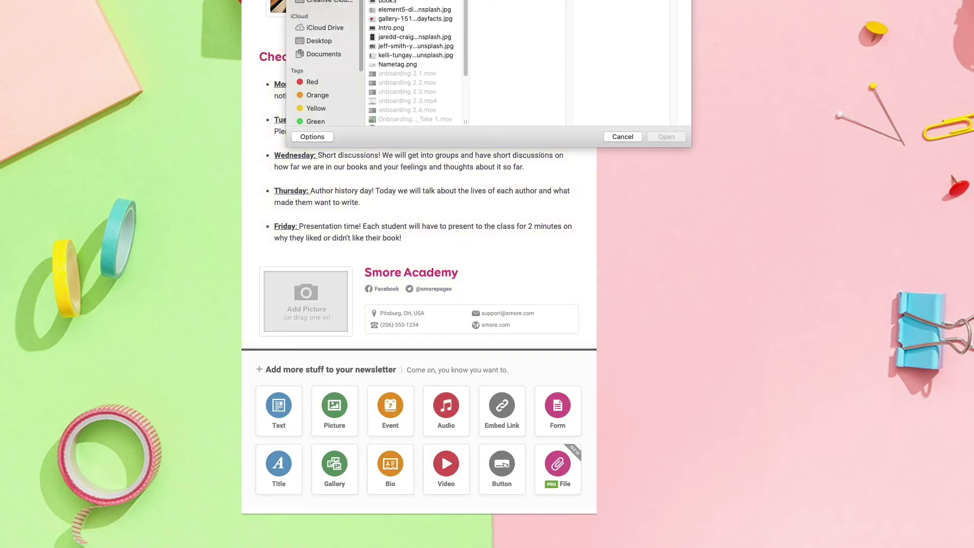
{"action": "left_click", "coordinate": [667, 137]}
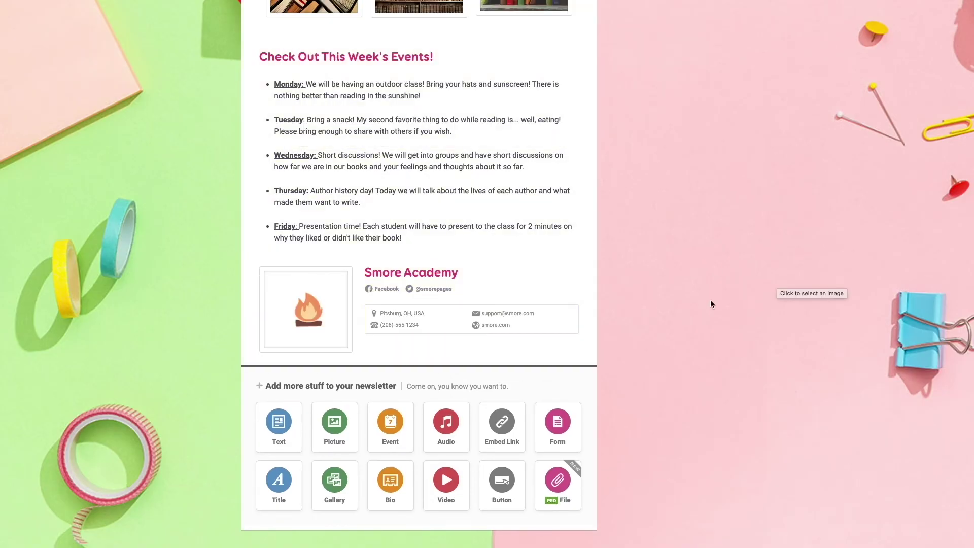
{"action": "scroll", "coordinate": [682, 352], "scroll_direction": "down", "scroll_amount": 2}
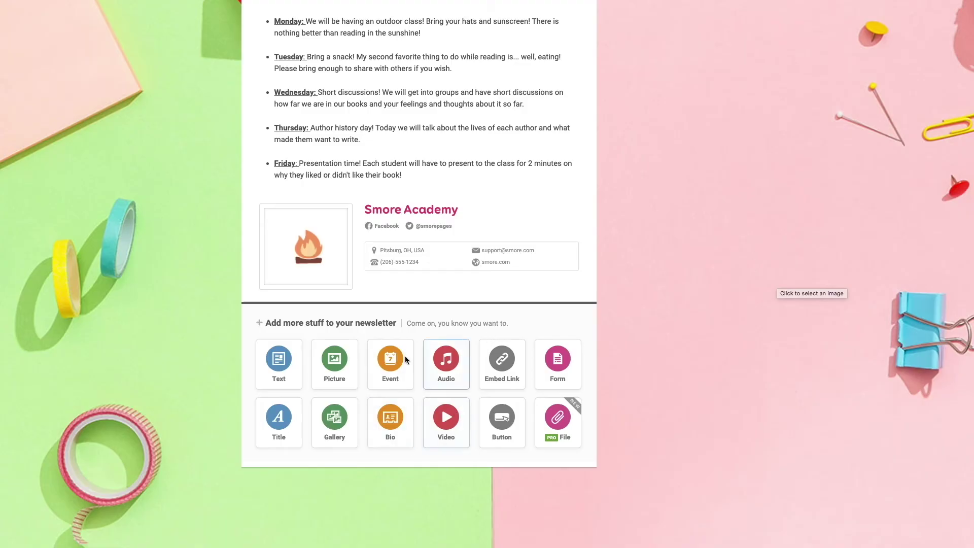
Insert a video block below the events list and embed the pasted YouTube link.
{"action": "scroll", "coordinate": [415, 404], "scroll_direction": "up", "scroll_amount": 3}
{"action": "mouse_move", "coordinate": [413, 349]}
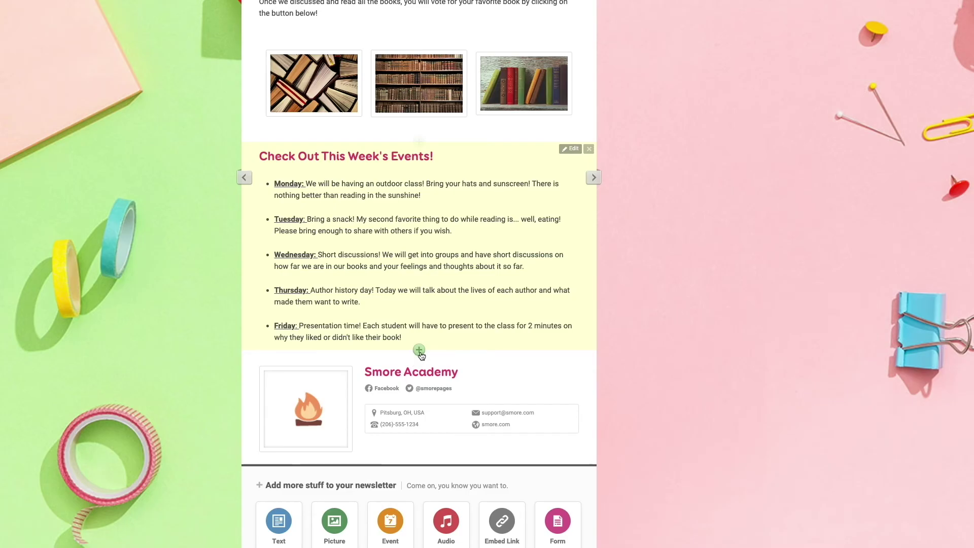
{"action": "left_click", "coordinate": [420, 351]}
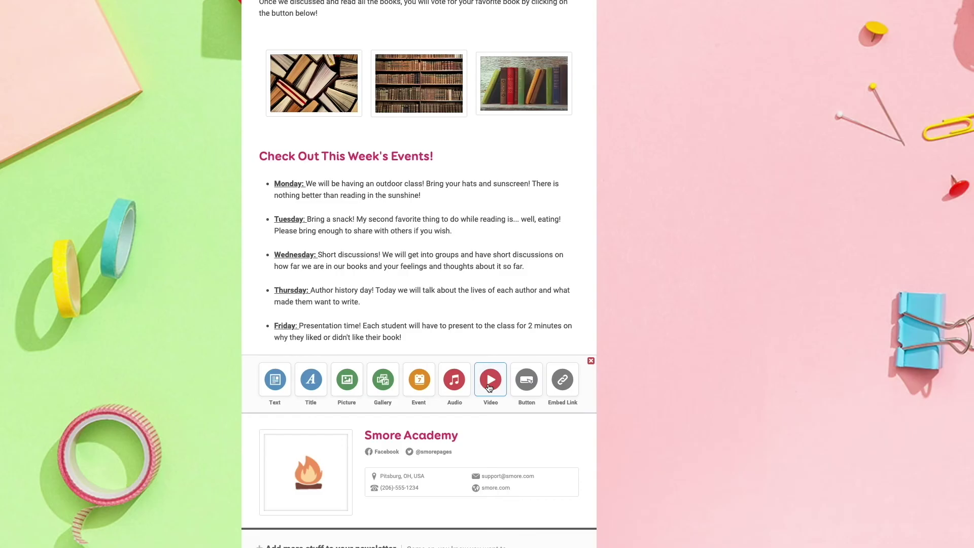
{"action": "left_click", "coordinate": [490, 388]}
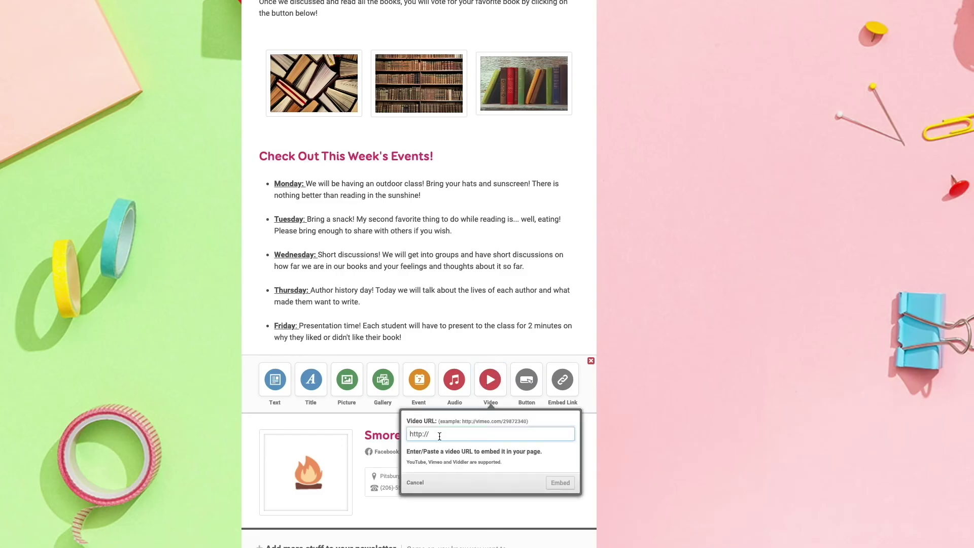
{"action": "type", "text": "https://www.youtube.com/watch?v=phLKKu_S-QY"}
{"action": "left_click", "coordinate": [559, 482]}
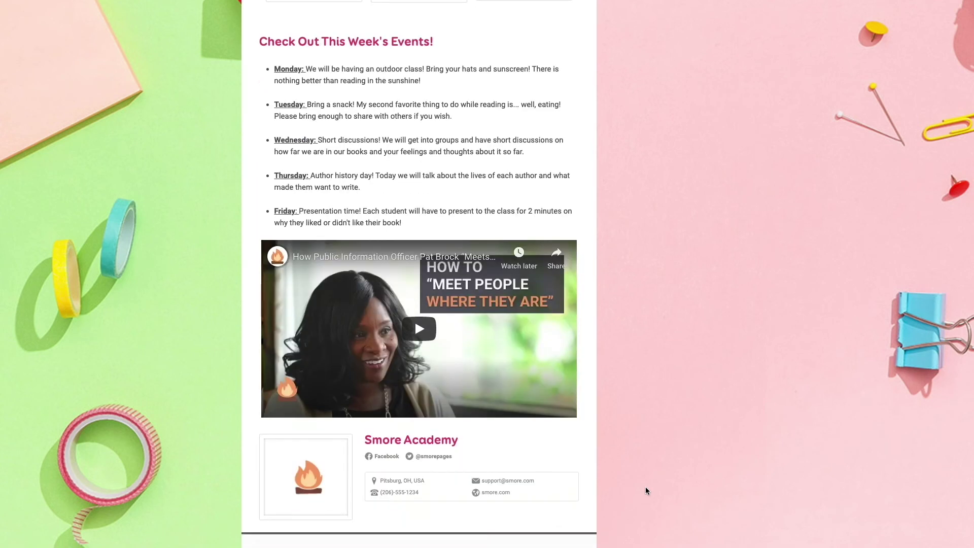
{"action": "scroll", "coordinate": [645, 486], "scroll_direction": "up", "scroll_amount": 5}
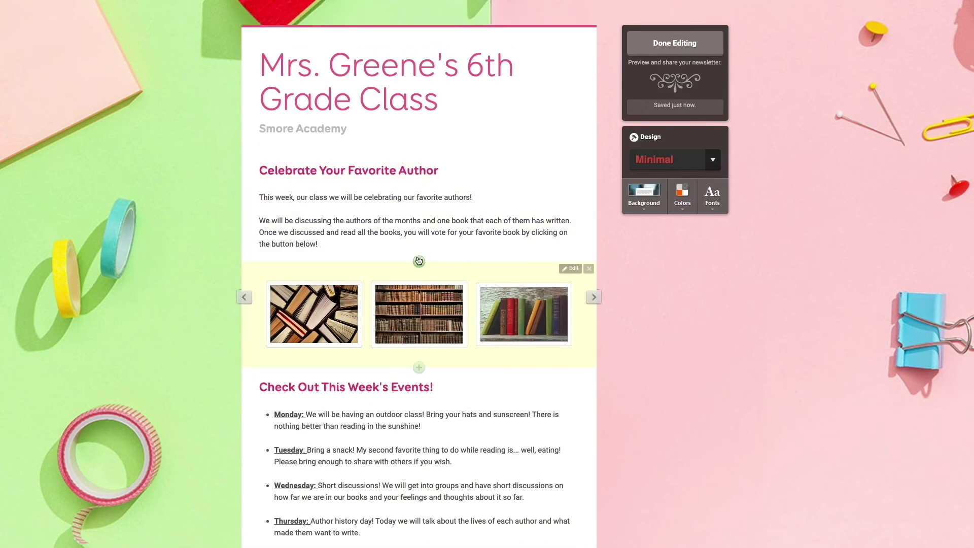
Add a 'Vote for Your Favorite Book!' button with its pasted link, placed below the author paragraph.
{"action": "left_click", "coordinate": [419, 257]}
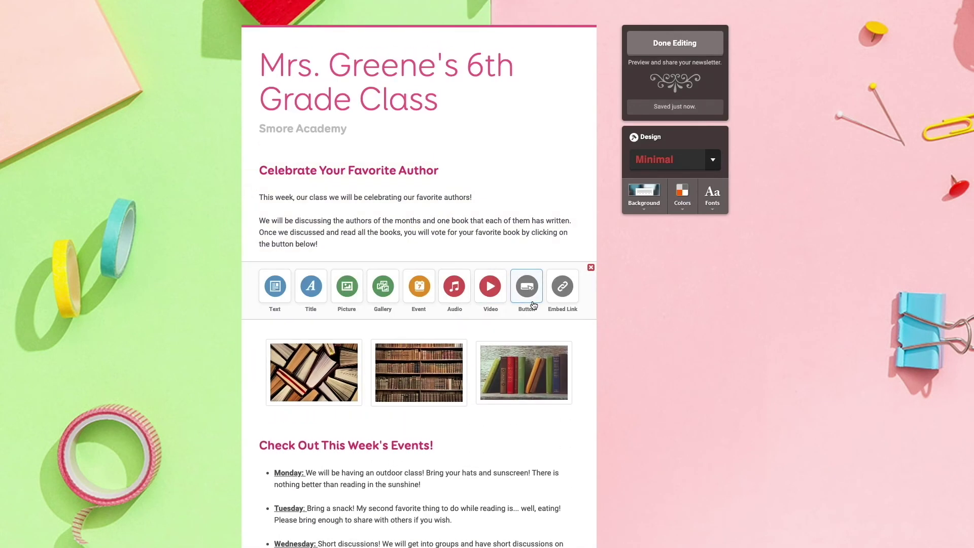
{"action": "left_click", "coordinate": [532, 299]}
{"action": "type", "text": "Vote for Your Favorite B"}
{"action": "key", "text": "Tab"}
{"action": "key", "text": "ctrl+v"}
{"action": "key", "text": "Return"}
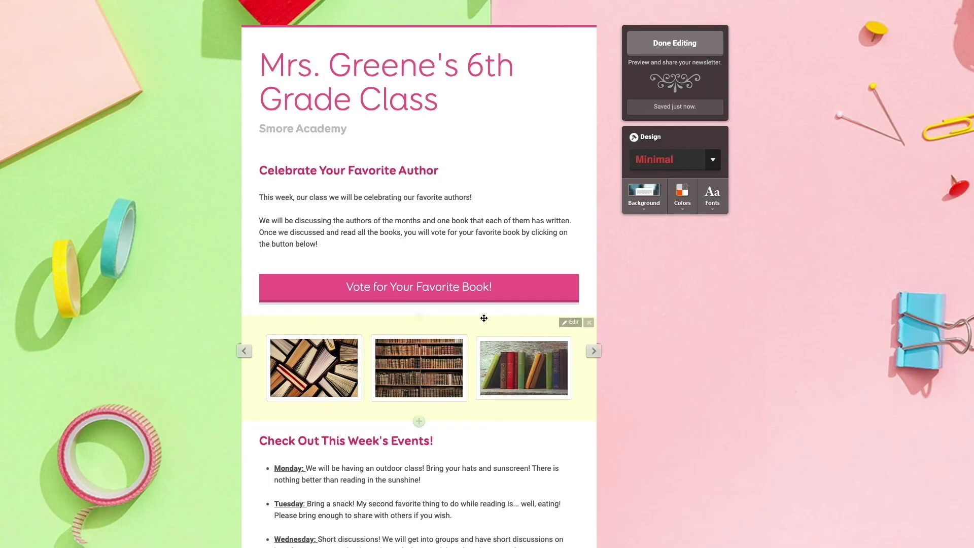
{"action": "left_click_drag", "start_coordinate": [457, 285], "coordinate": [456, 249]}
{"action": "left_click_drag", "start_coordinate": [454, 226], "coordinate": [448, 285]}
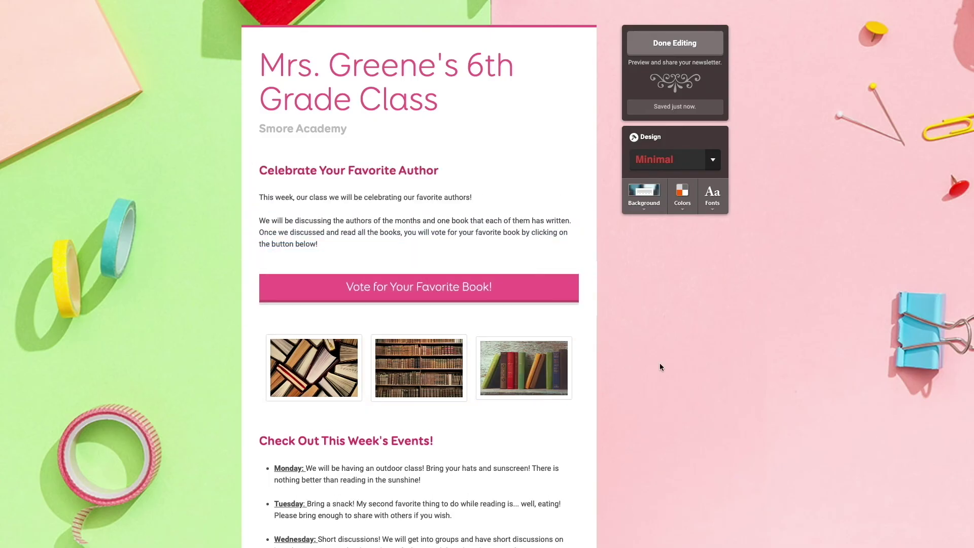
Finish editing the newsletter and look over the sharing page.
{"action": "left_click", "coordinate": [667, 51]}
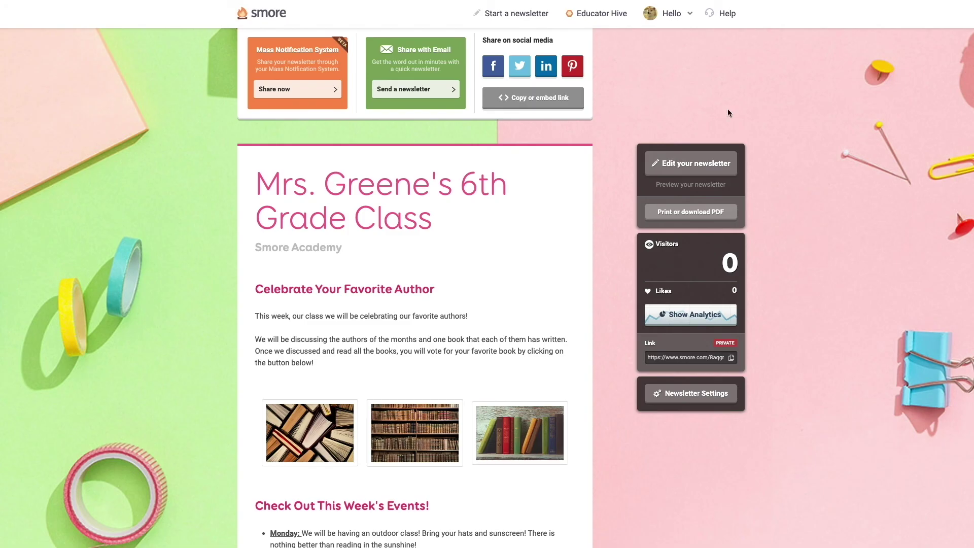
{"action": "scroll", "coordinate": [601, 346], "scroll_direction": "down", "scroll_amount": 2}
{"action": "scroll", "coordinate": [600, 346], "scroll_direction": "up", "scroll_amount": 2}
Preview the published newsletter down to the pink vote button below the Smore Academy card.
{"action": "left_click", "coordinate": [697, 186]}
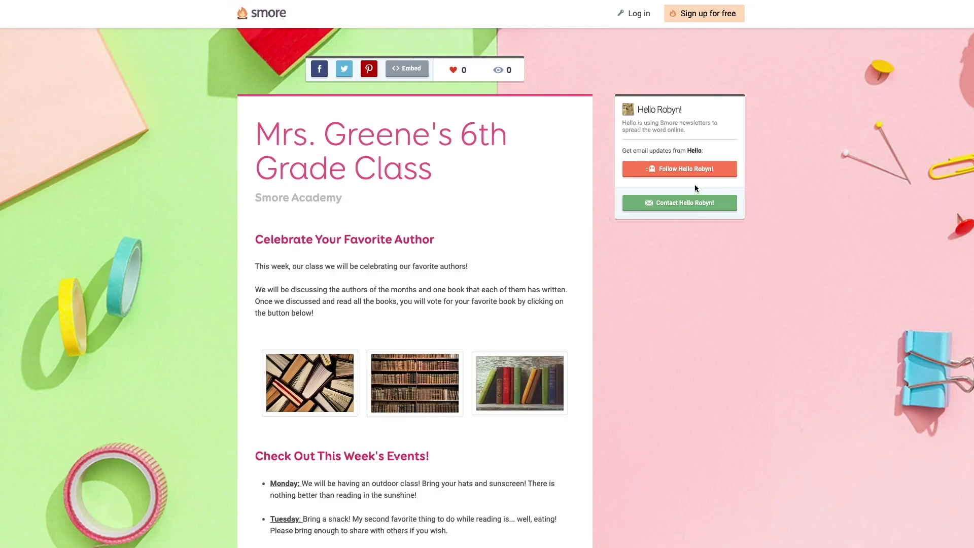
{"action": "scroll", "coordinate": [601, 238], "scroll_direction": "down", "scroll_amount": 6}
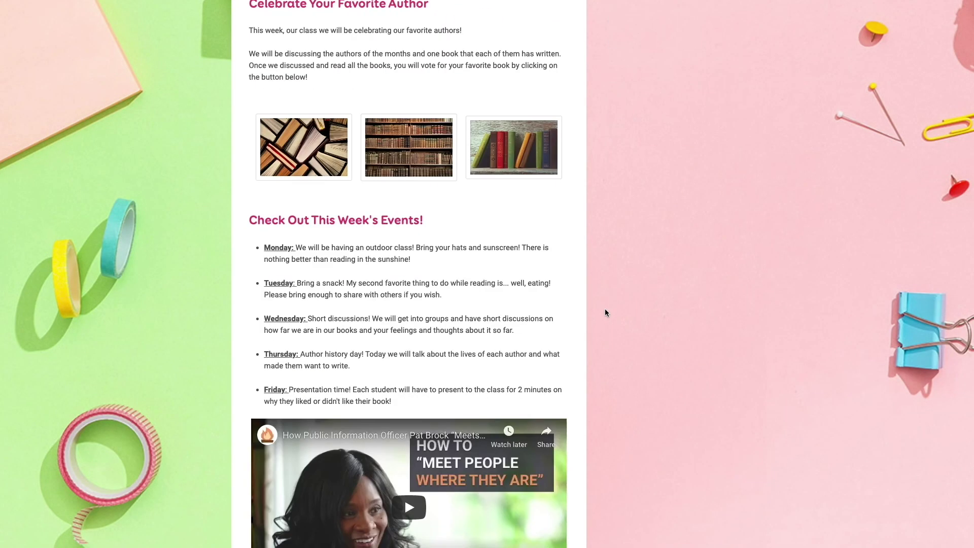
{"action": "scroll", "coordinate": [605, 313], "scroll_direction": "down", "scroll_amount": 3}
{"action": "scroll", "coordinate": [605, 314], "scroll_direction": "up", "scroll_amount": 1}
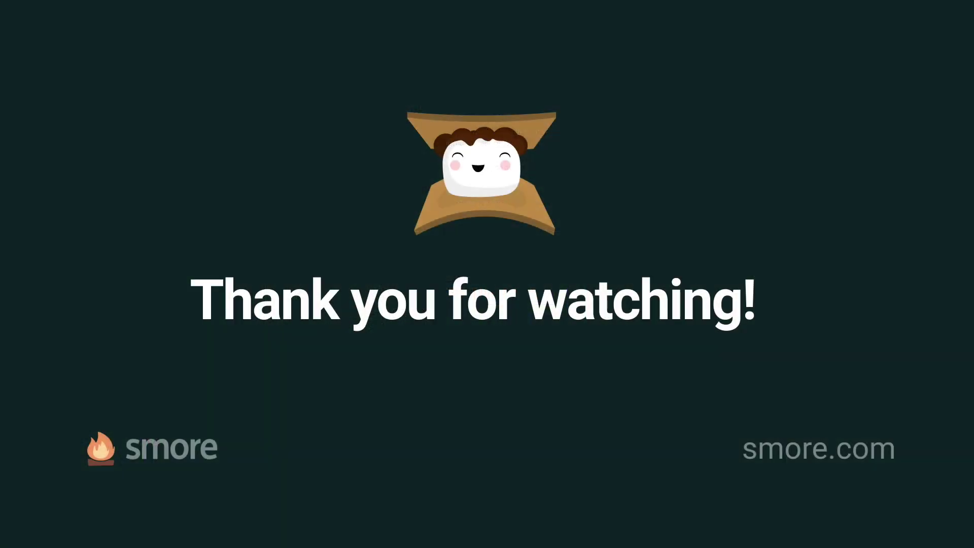